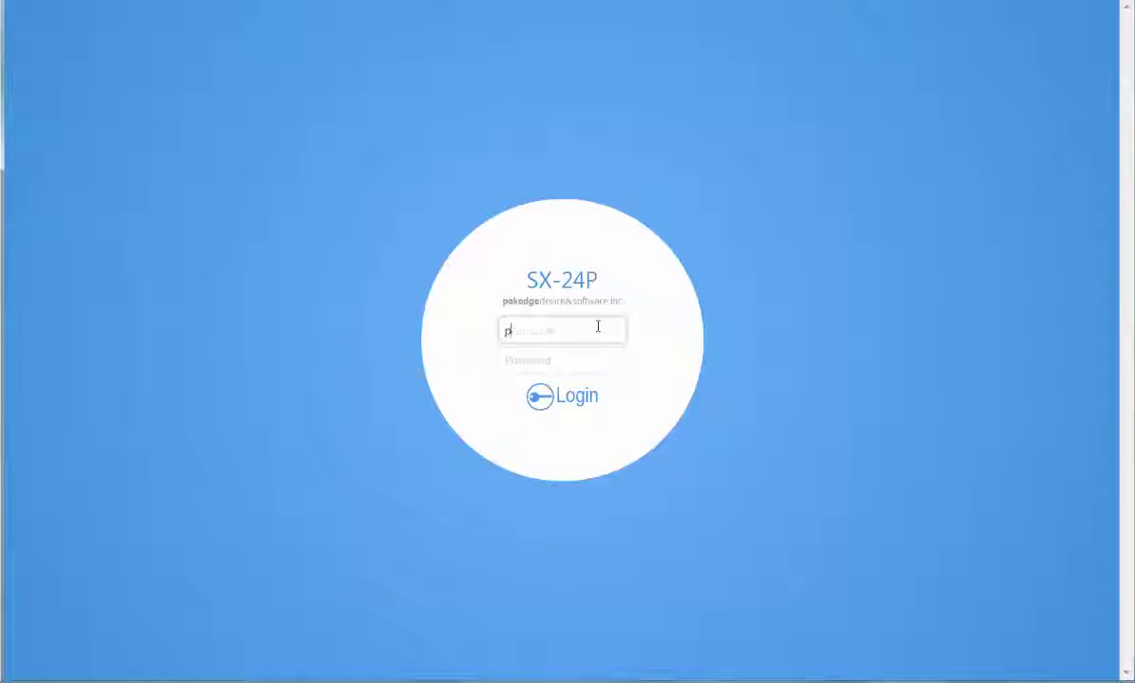
Enter the admin password and submit the login to reach the switch dashboard
key("Tab")
type("pakedgep")
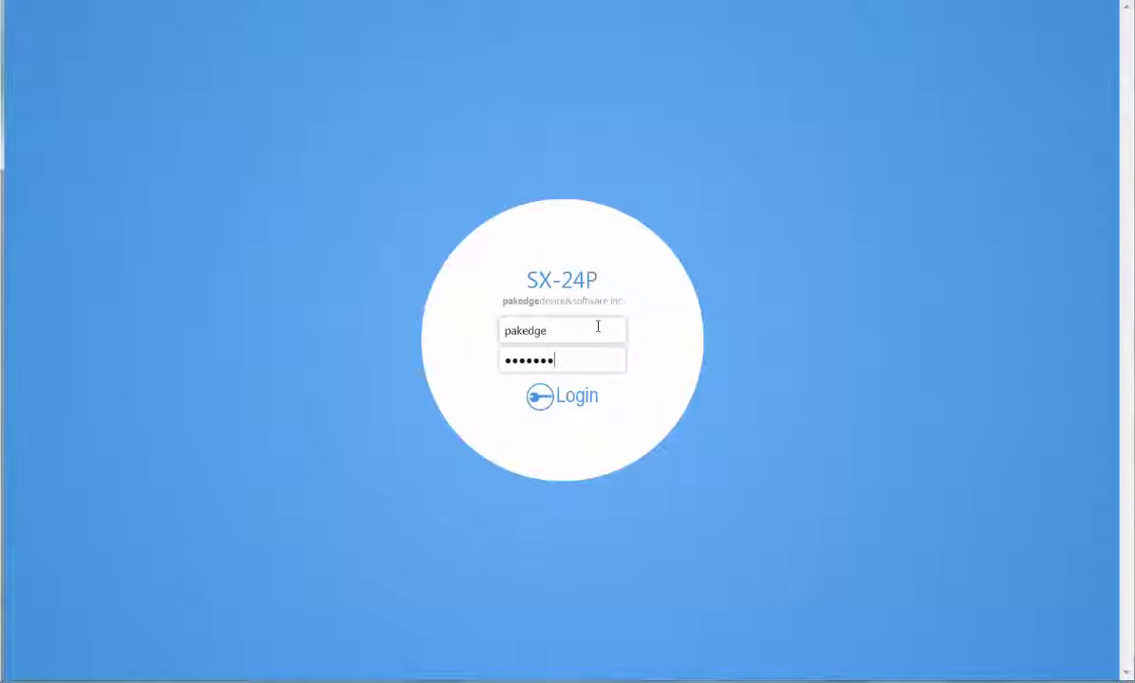
key("Return")
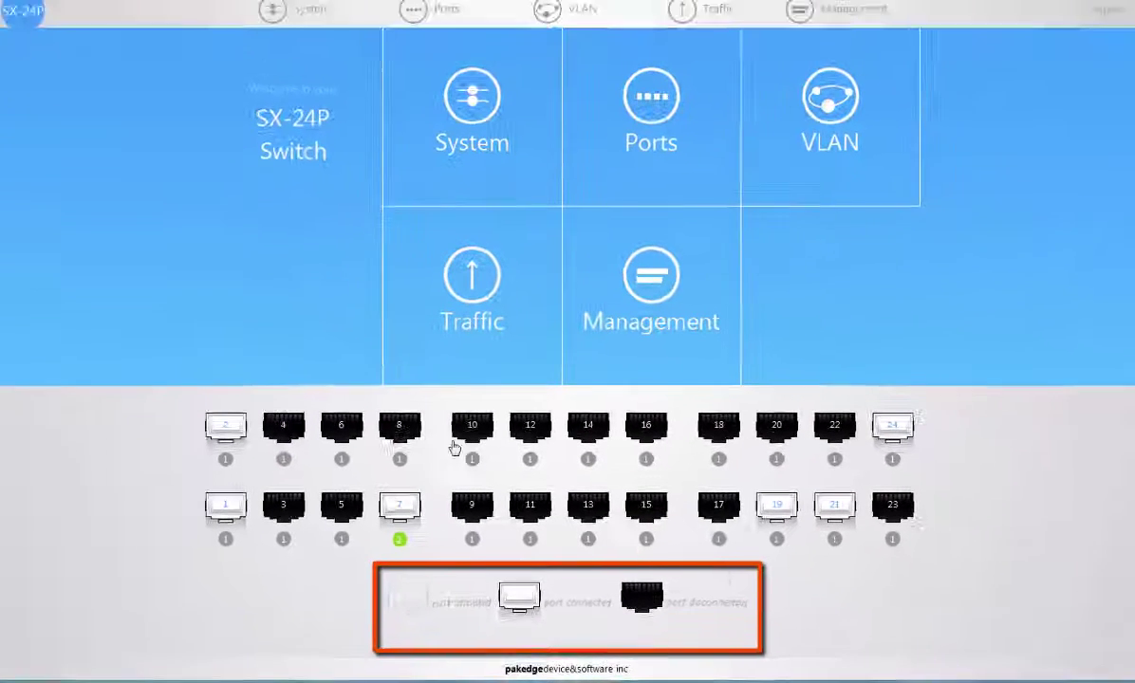
Open the System section listing System Settings, Security, Time Range Management and Dashboard
left_click(464, 118)
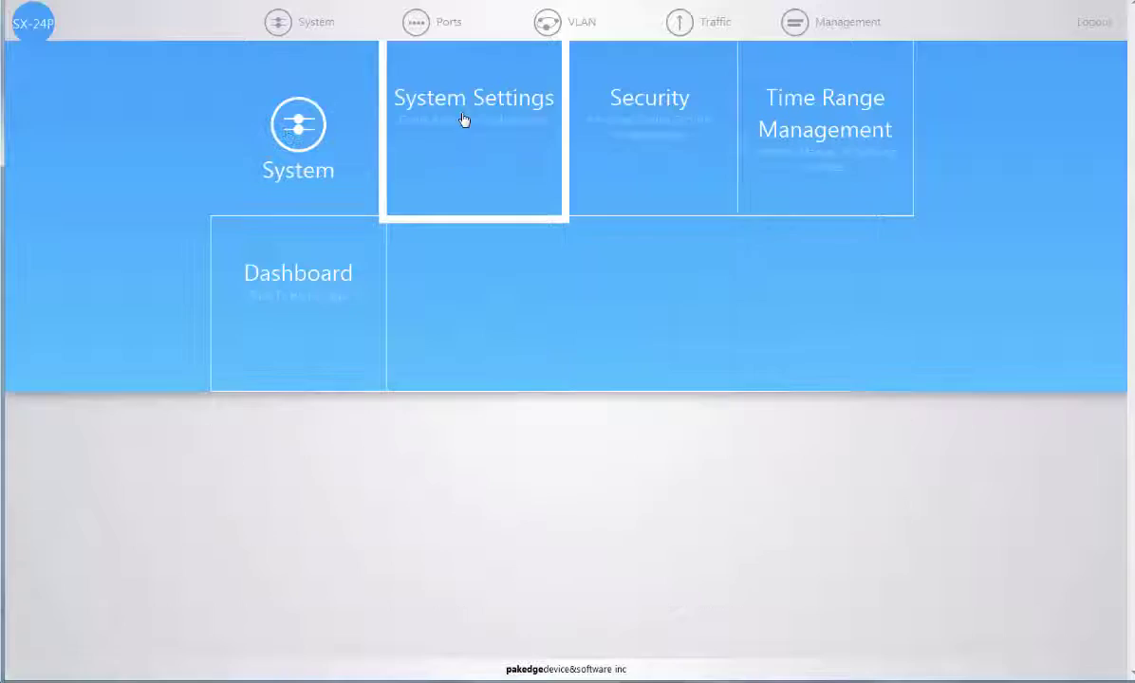
Open Port Settings, browse the Link Aggregation and Mirror tabs, and finish on Port Statistics
mouse_move(431, 20)
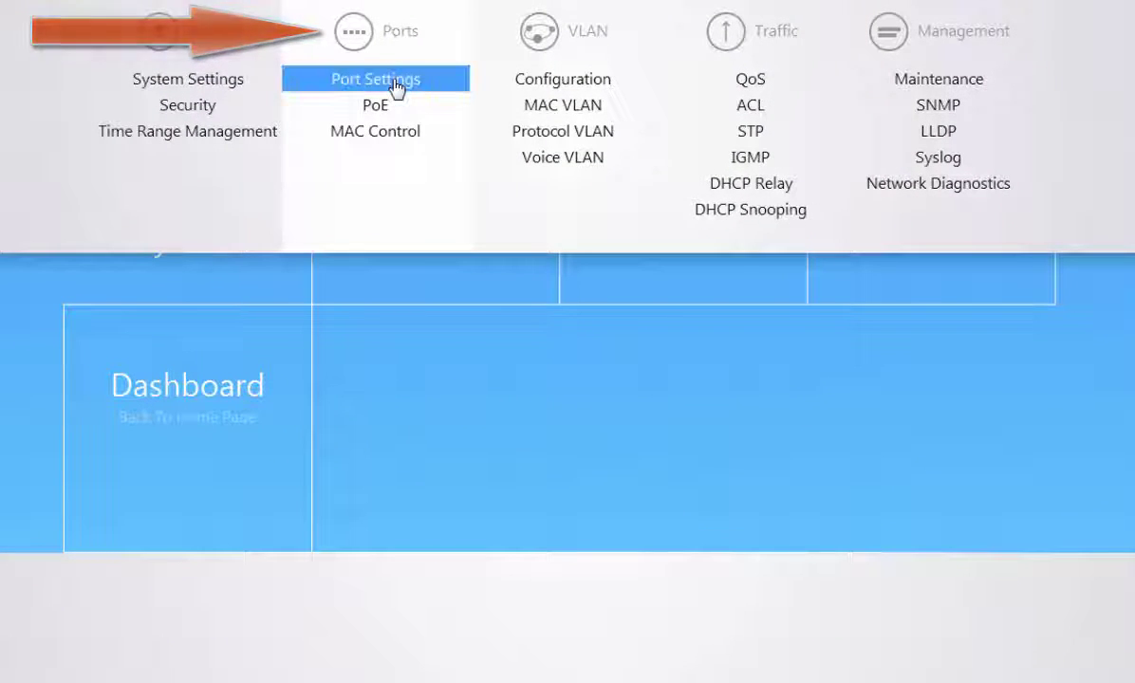
left_click(396, 85)
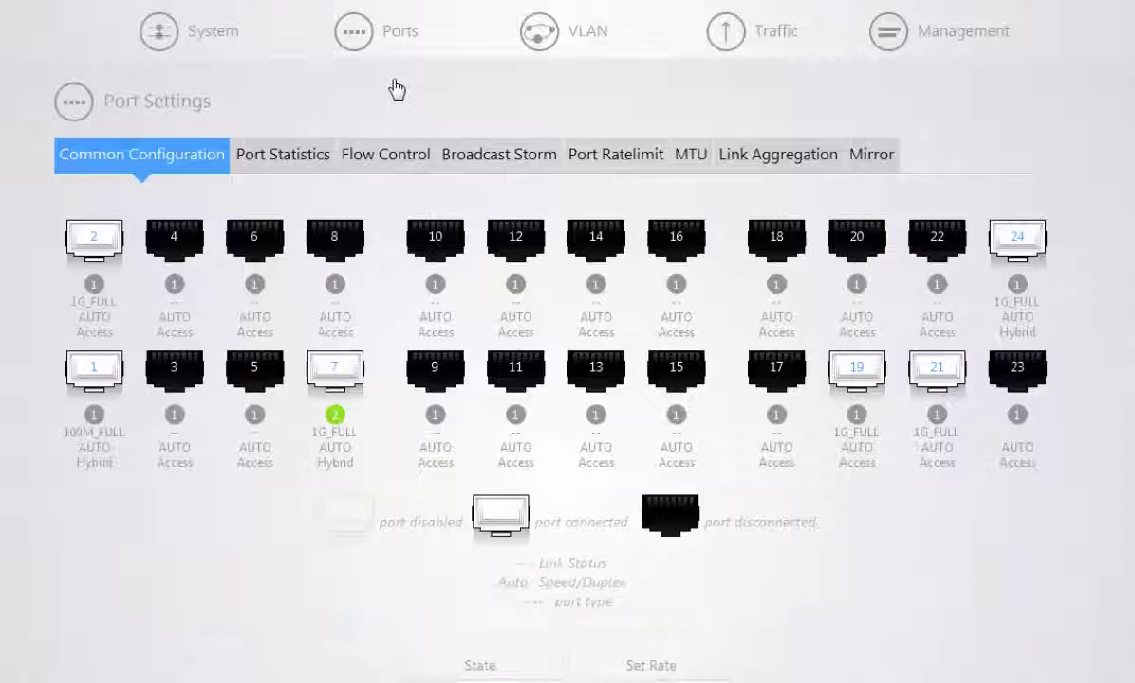
left_click(812, 163)
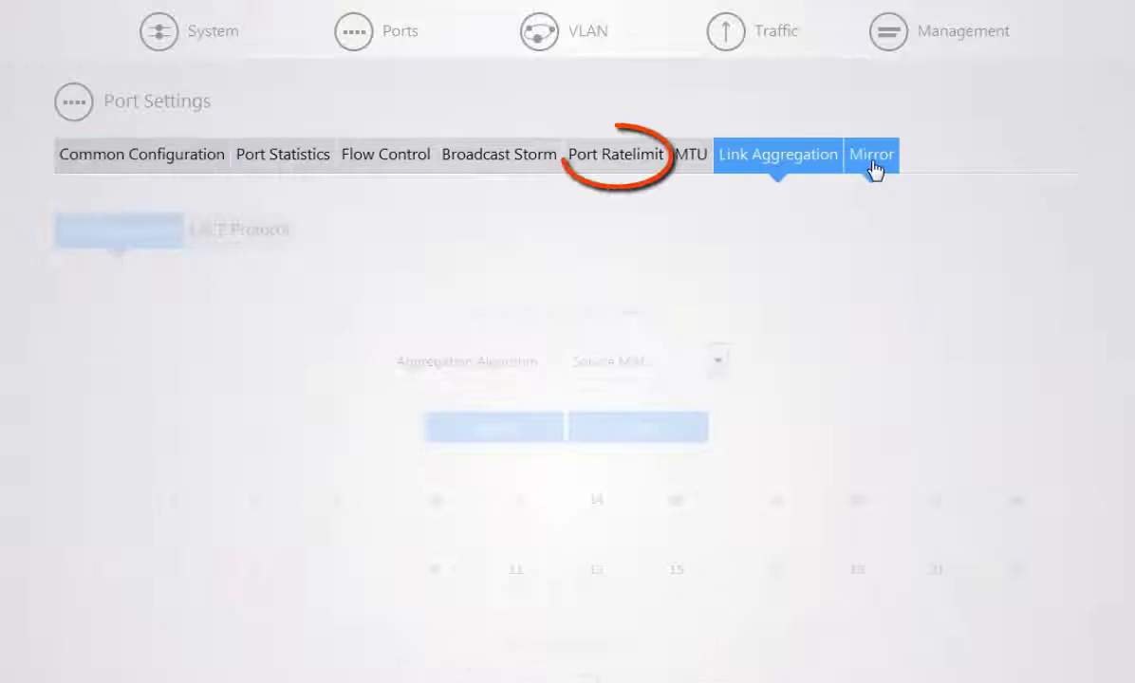
left_click(868, 167)
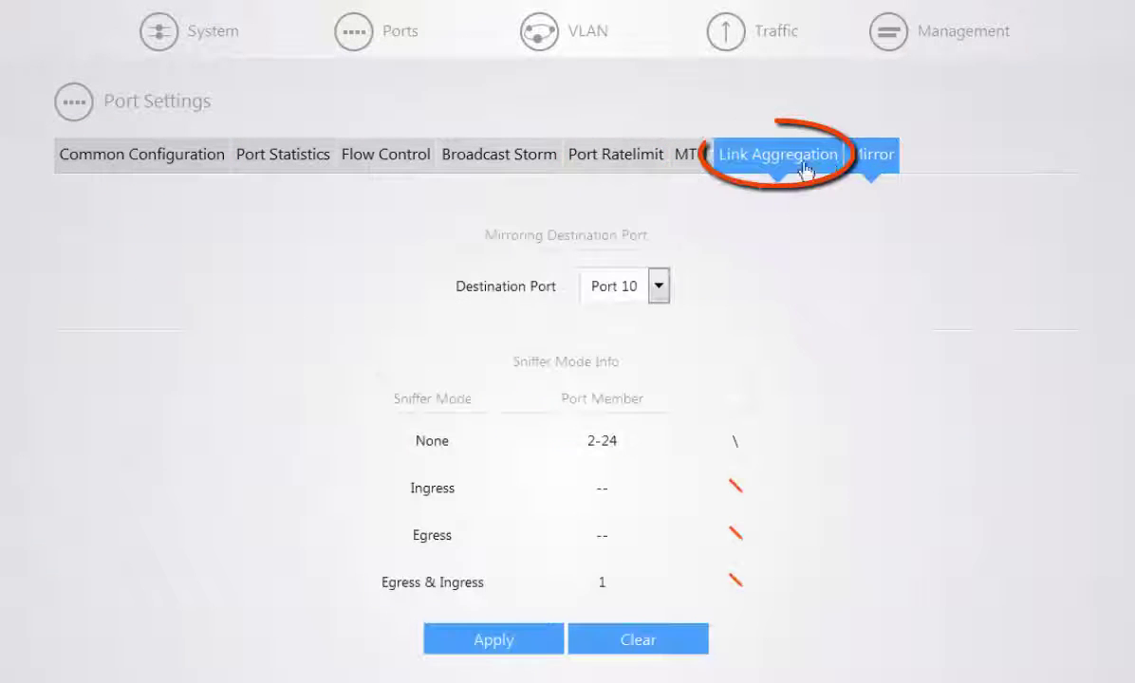
left_click(778, 157)
left_click(874, 160)
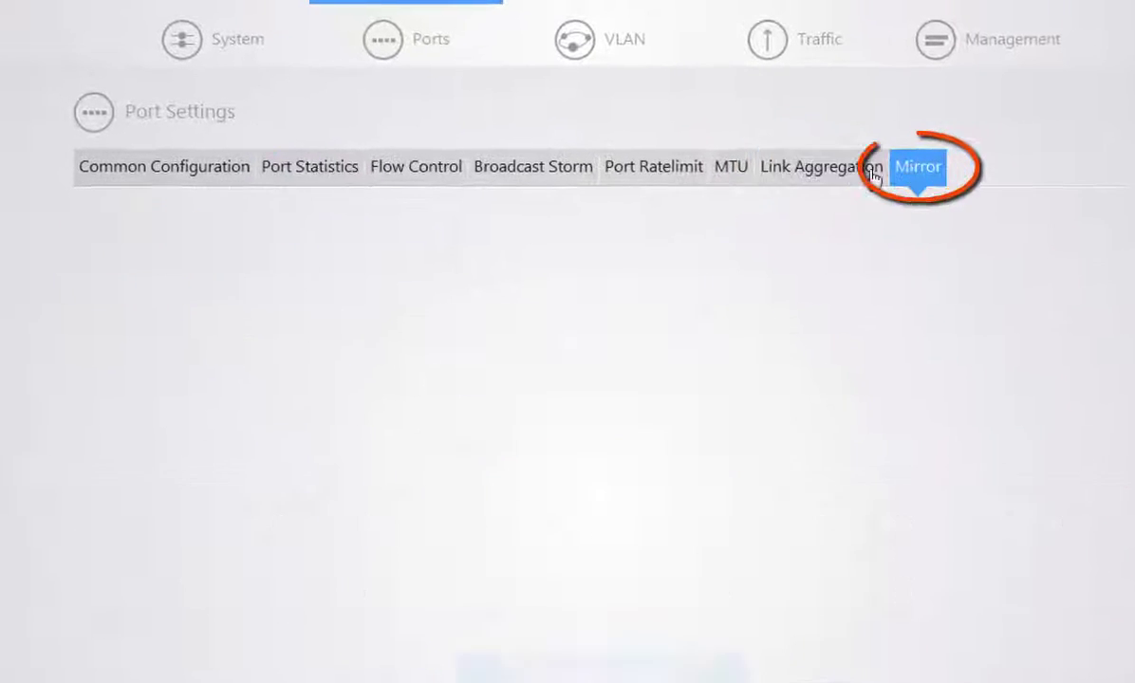
left_click(330, 178)
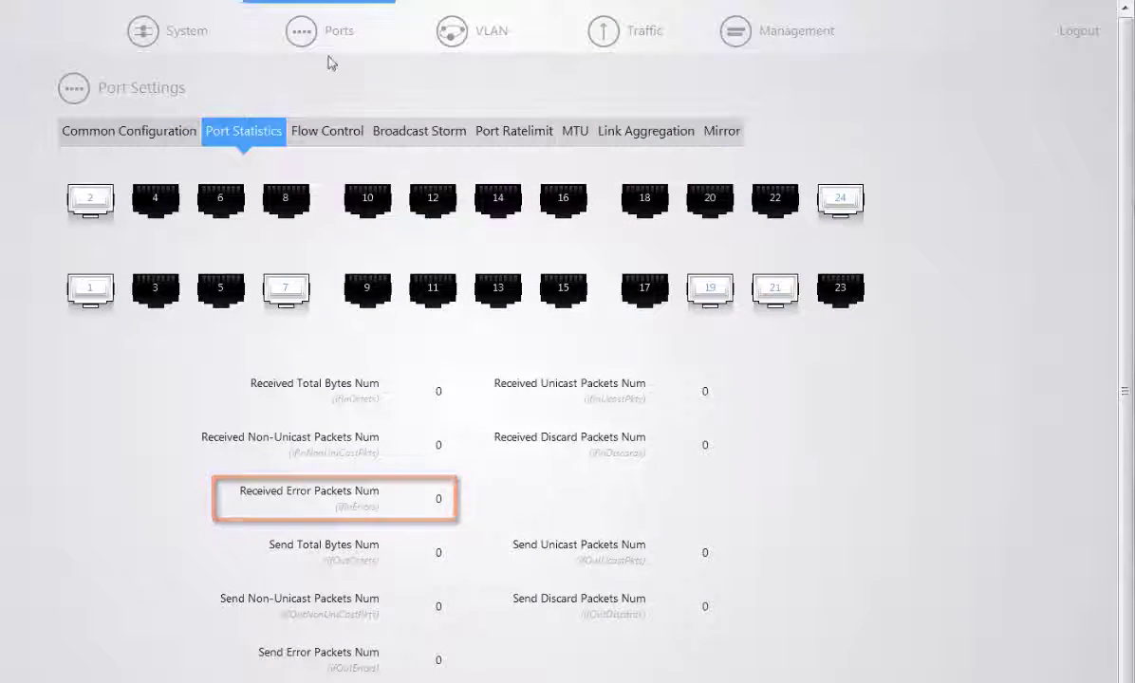
Show the PoE Power Control page with 1.325% power utilization and per-port 802.3at status
mouse_move(330, 63)
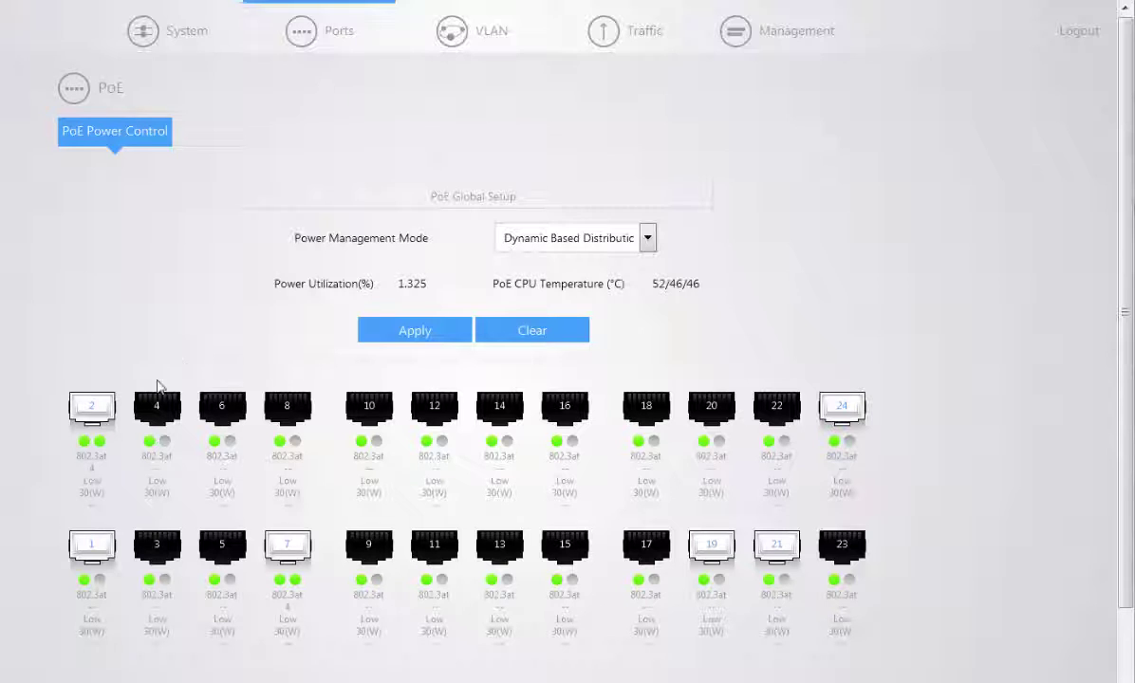
mouse_move(72, 458)
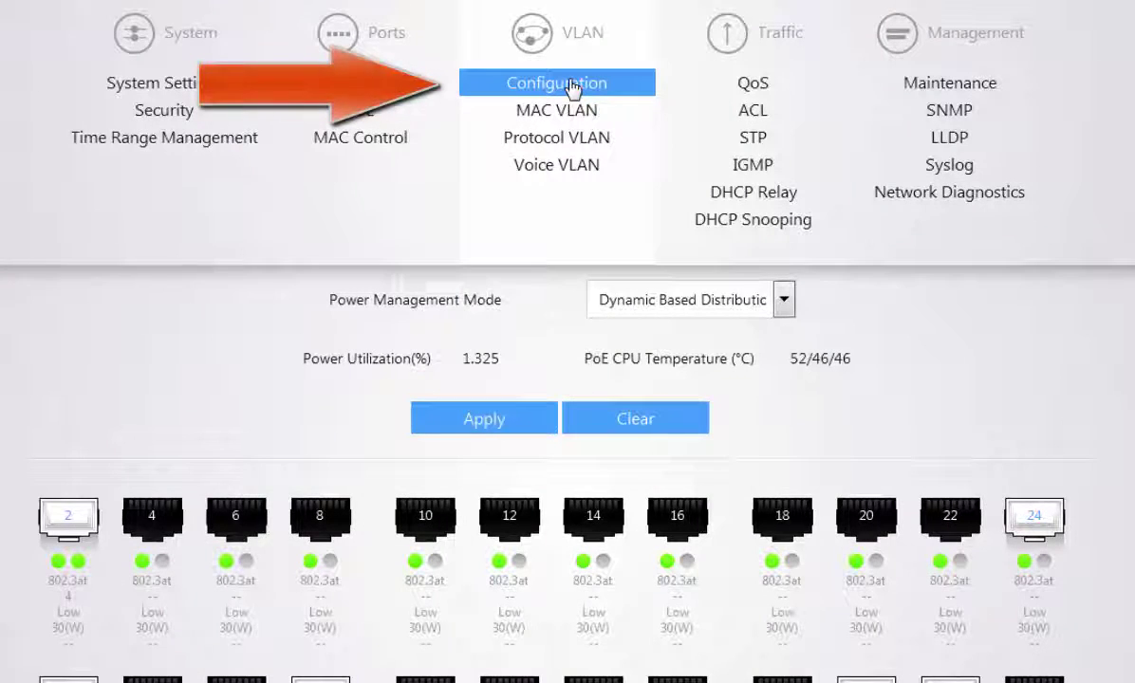
Open VLAN Configuration, showing port 7 on VLAN 2 and all other ports on VLAN 1
left_click(572, 85)
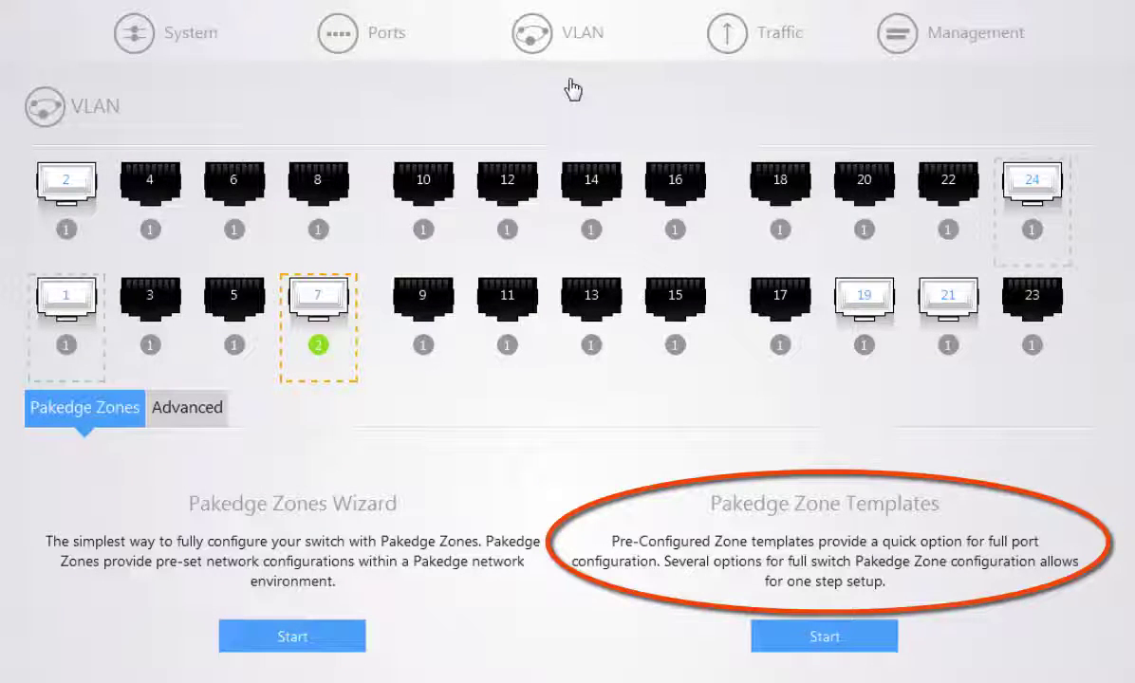
Apply the Voice - Guest zone template: ports 1–12 on VLAN 2, ports 13–24 on VLAN 6
left_click(836, 636)
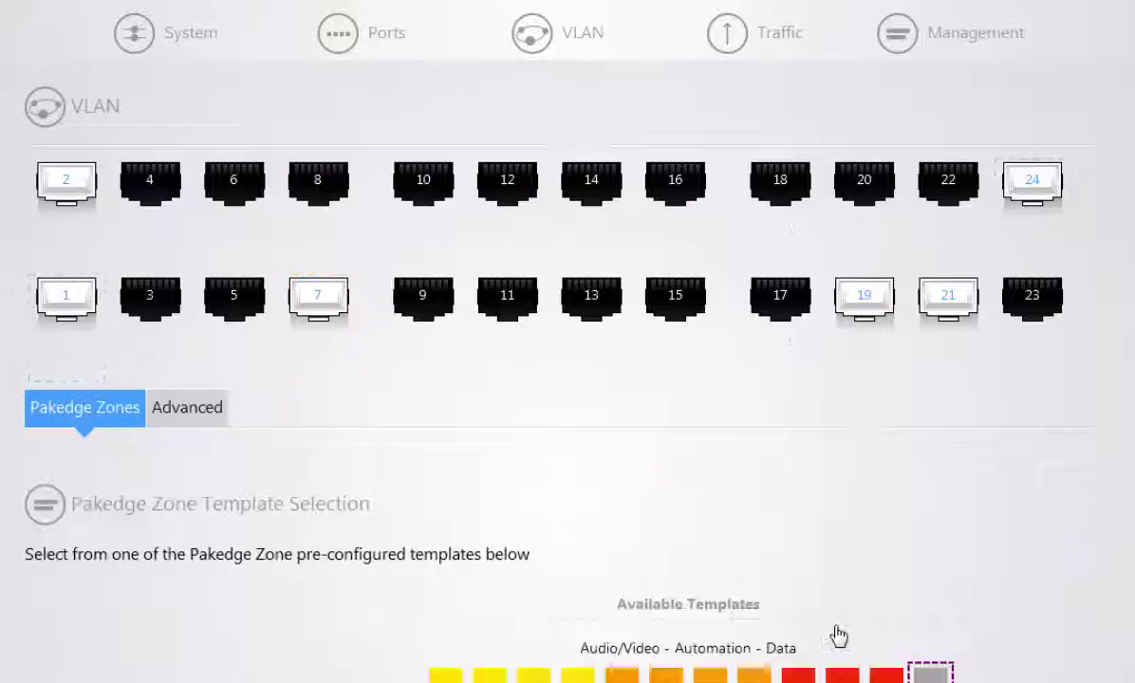
scroll(836, 636, "down", 5)
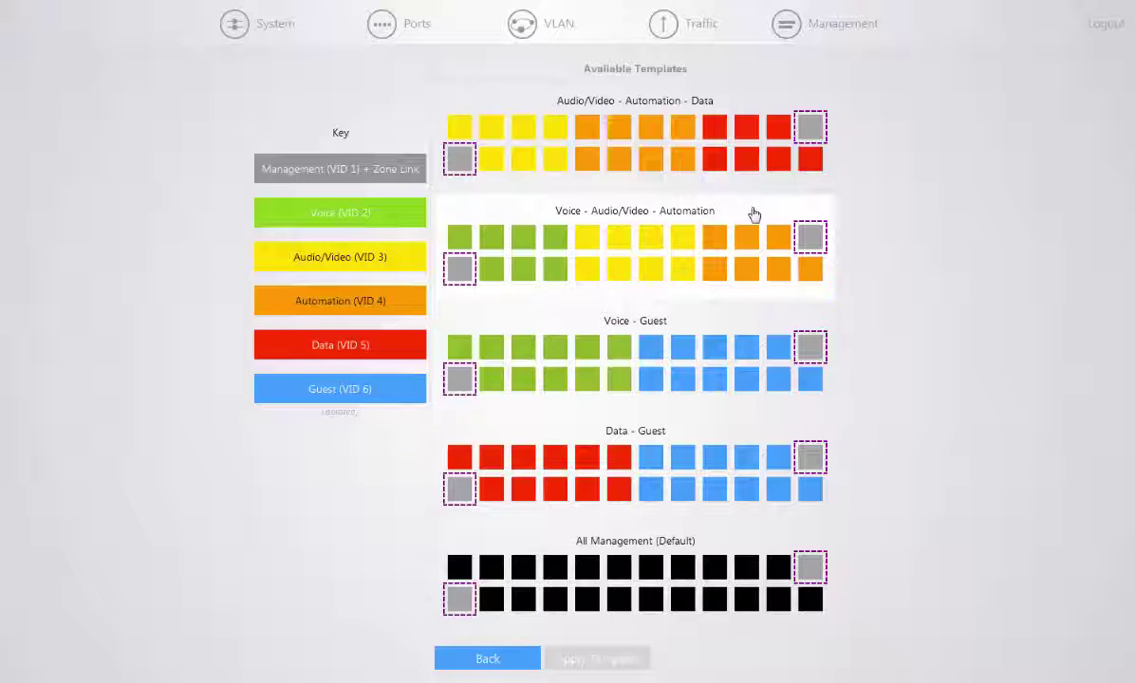
left_click(750, 320)
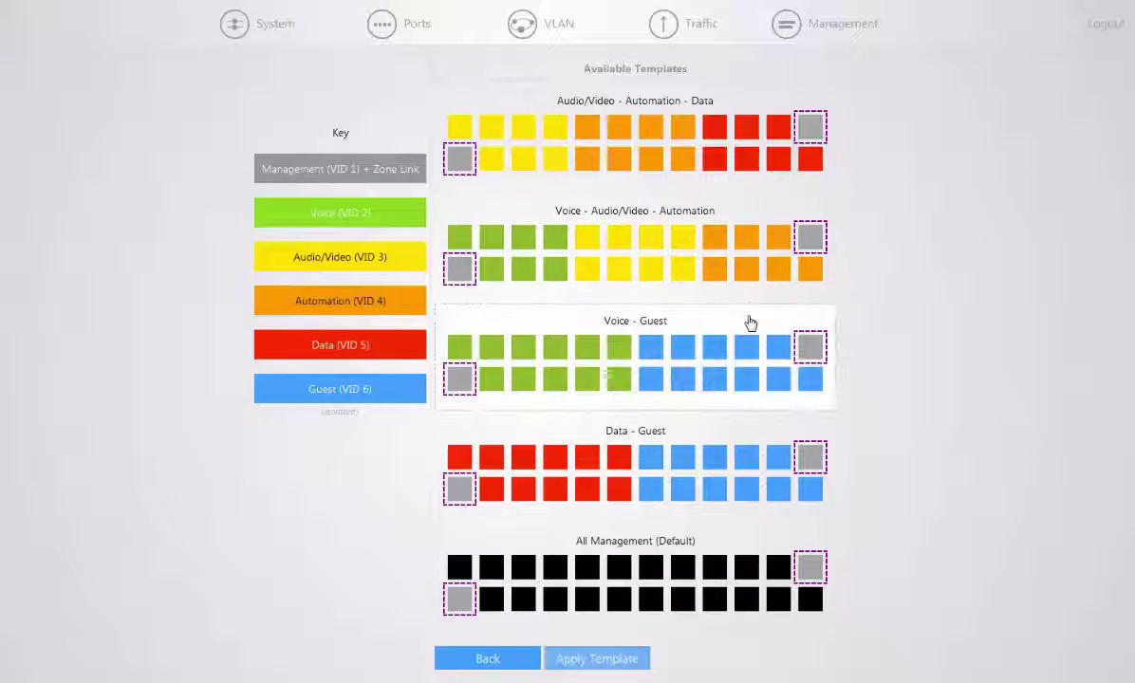
left_click(597, 659)
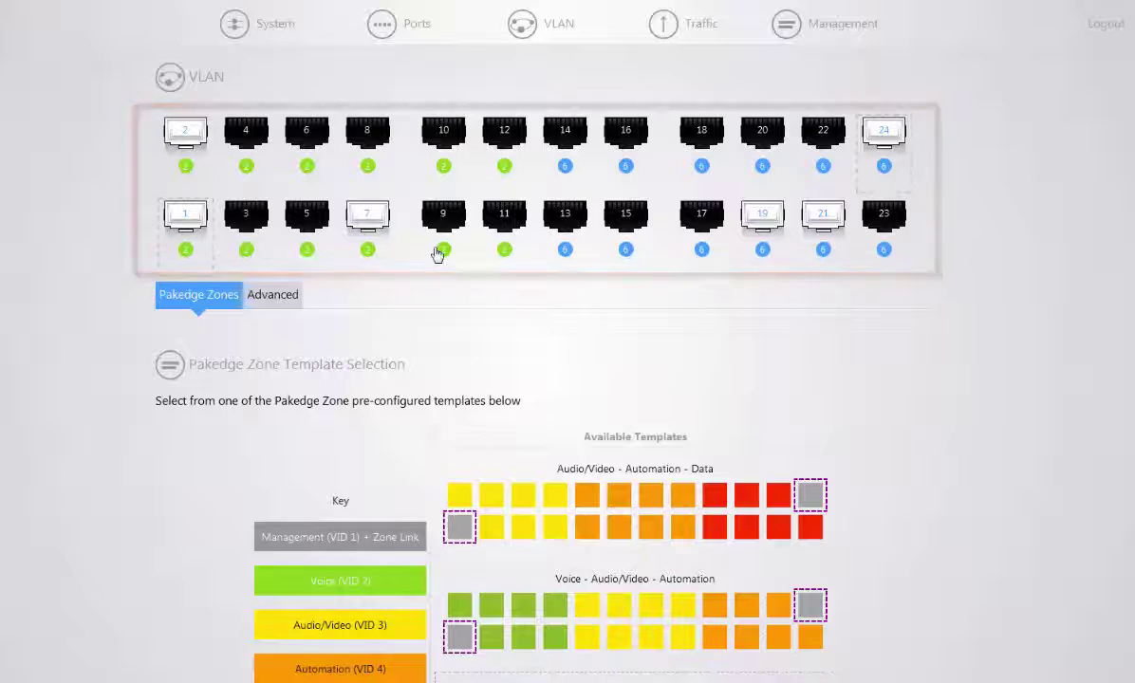
Start the Pakedge Zones wizard and add the Management, Voice and Audio/Video zones
left_click(216, 294)
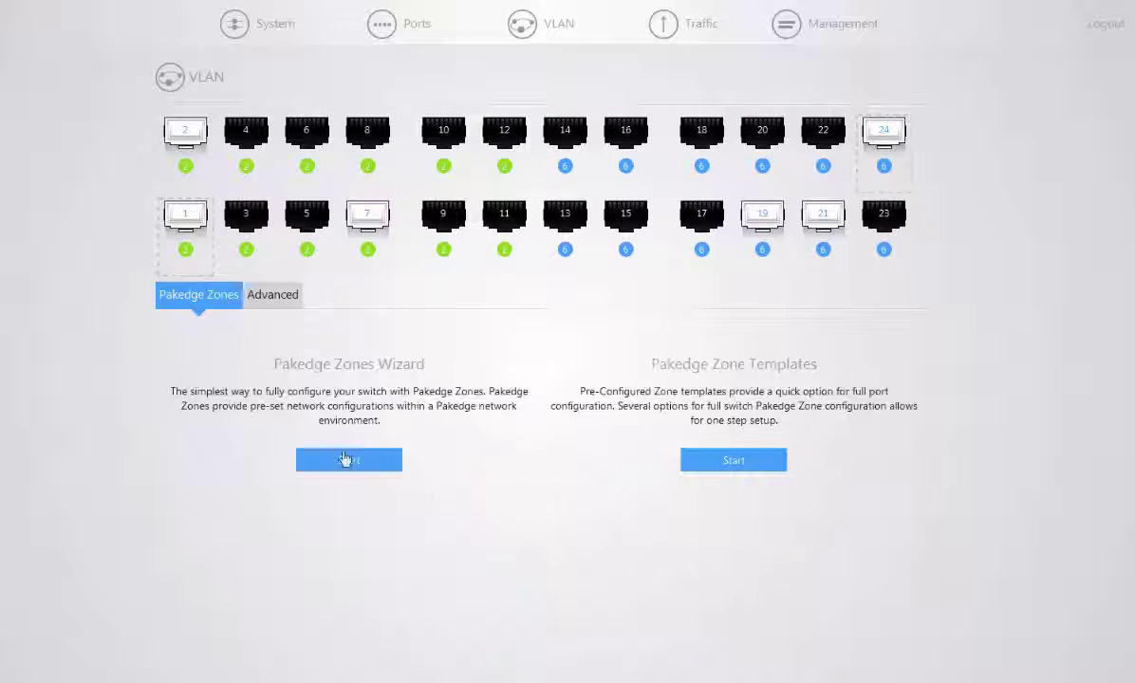
left_click(345, 461)
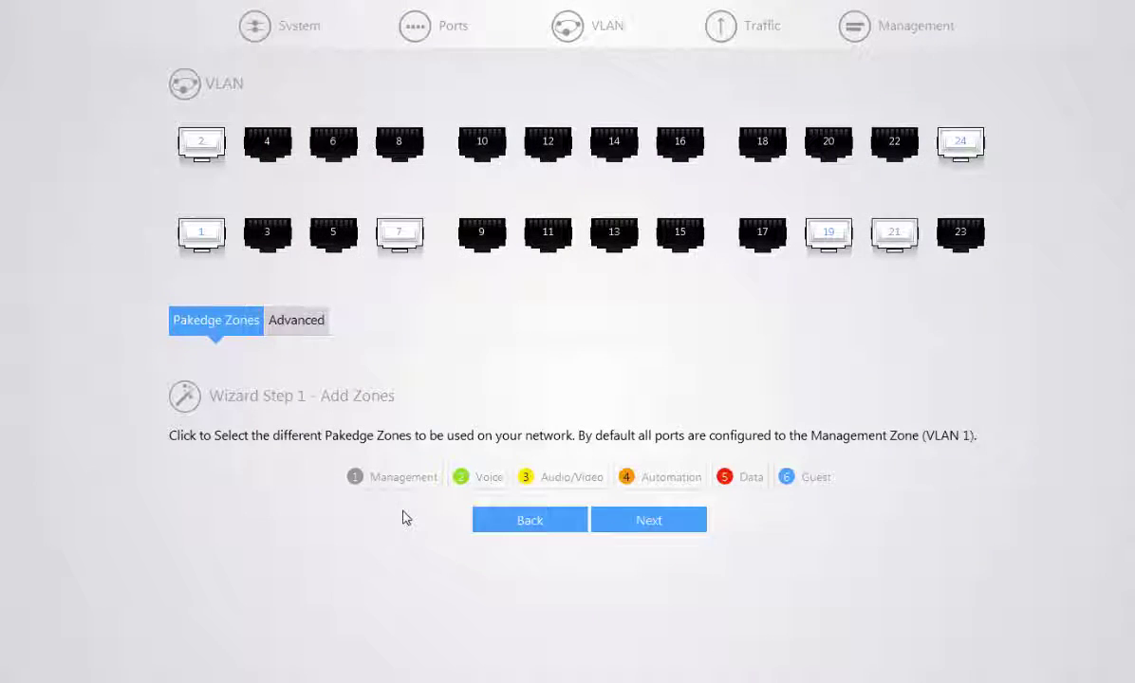
left_click(415, 480)
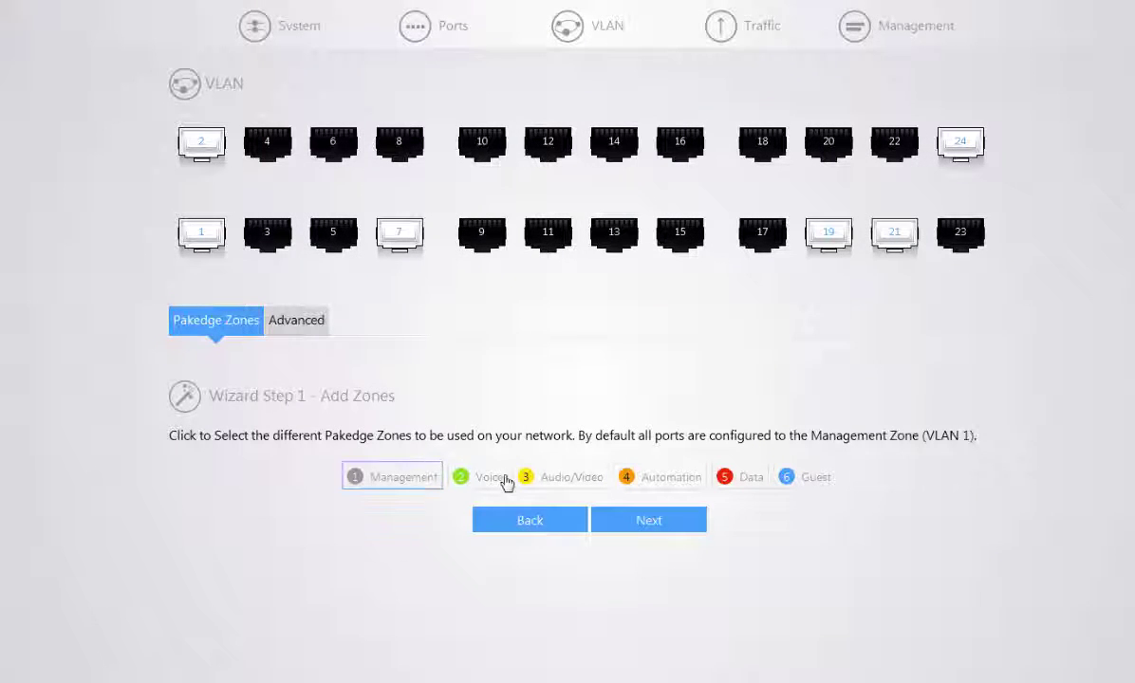
left_click(506, 482)
left_click(568, 478)
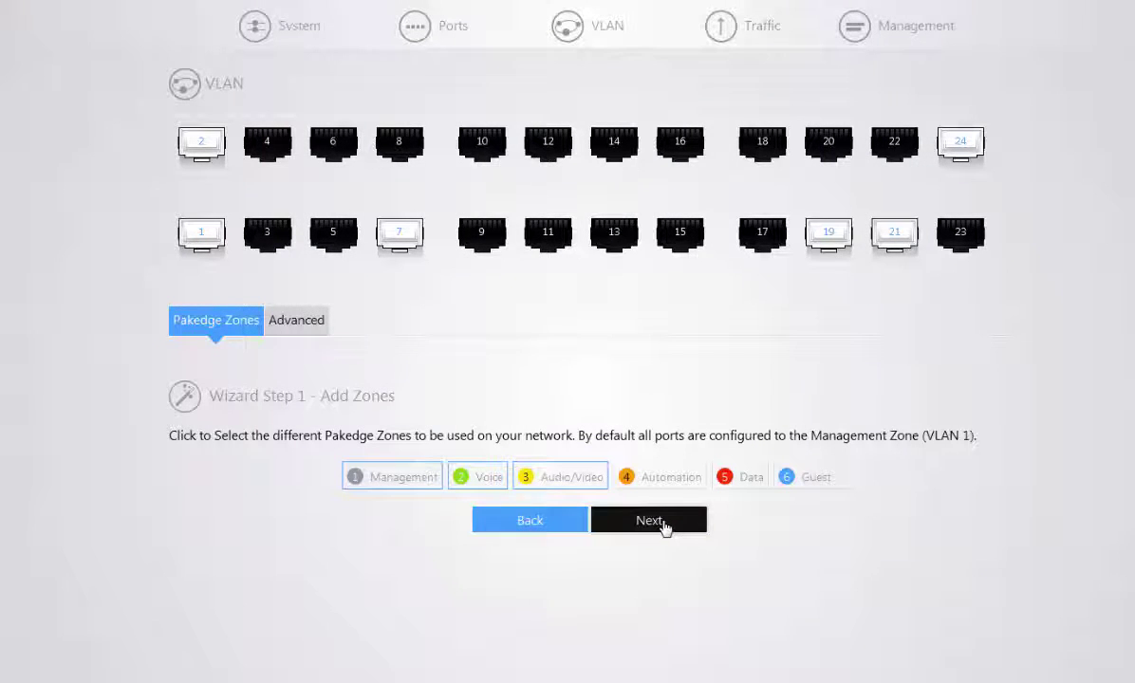
left_click(651, 521)
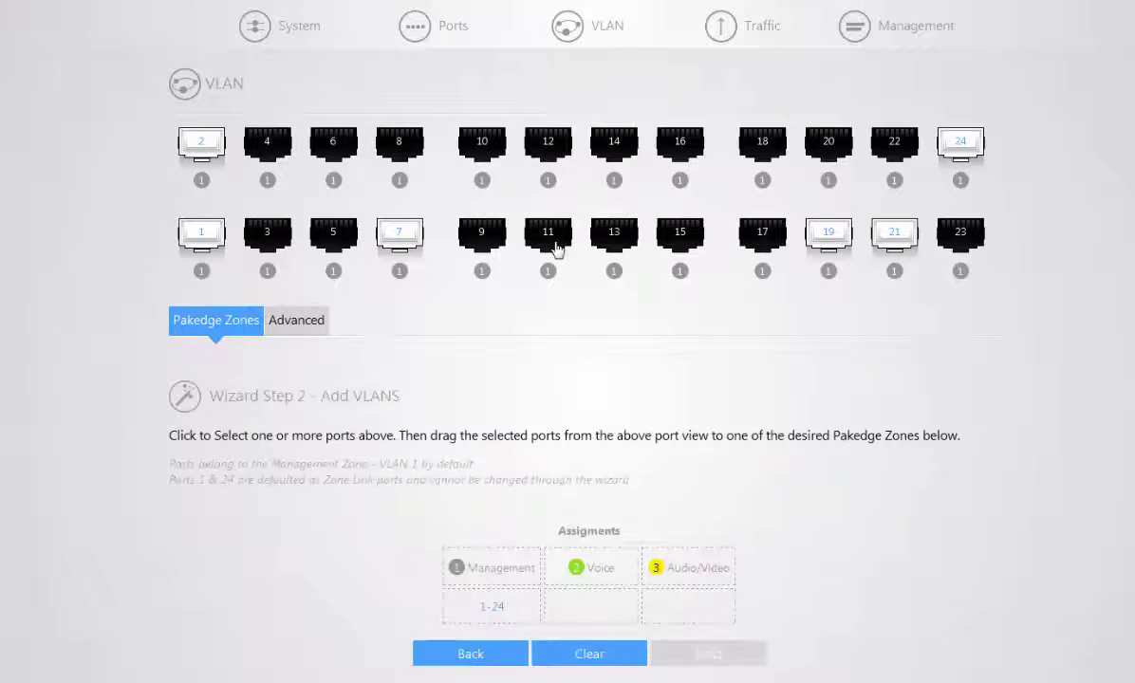
Assign ports 11, 13 and 14 to the Voice zone, leaving the rest in Management
left_click_drag(550, 243, 581, 571)
left_click(610, 244)
left_click(608, 140)
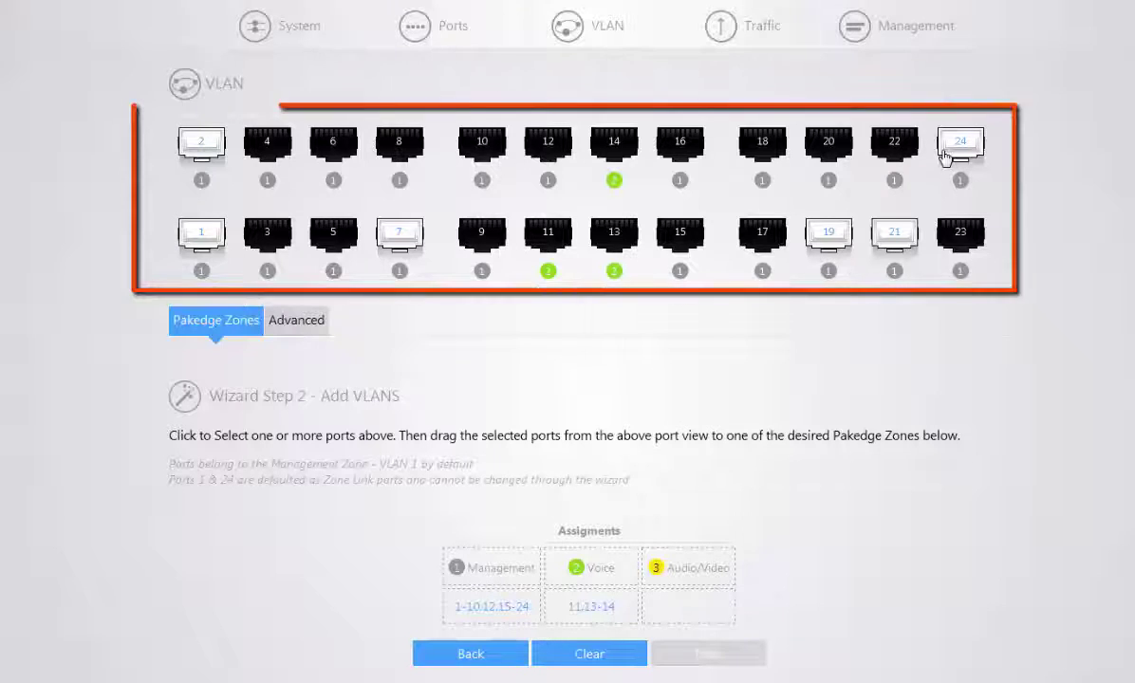
mouse_move(765, 29)
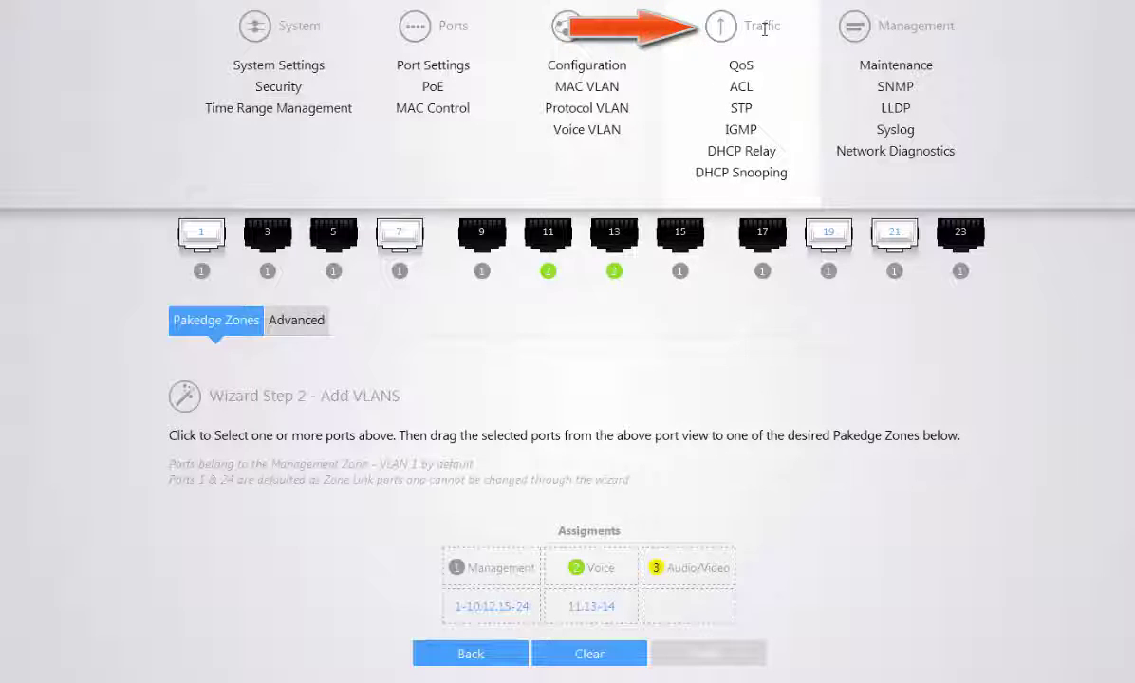
Open the QoS Scheduling Scheme page showing SP scheduling with queue weights 1, 2, 4, 8
left_click(765, 75)
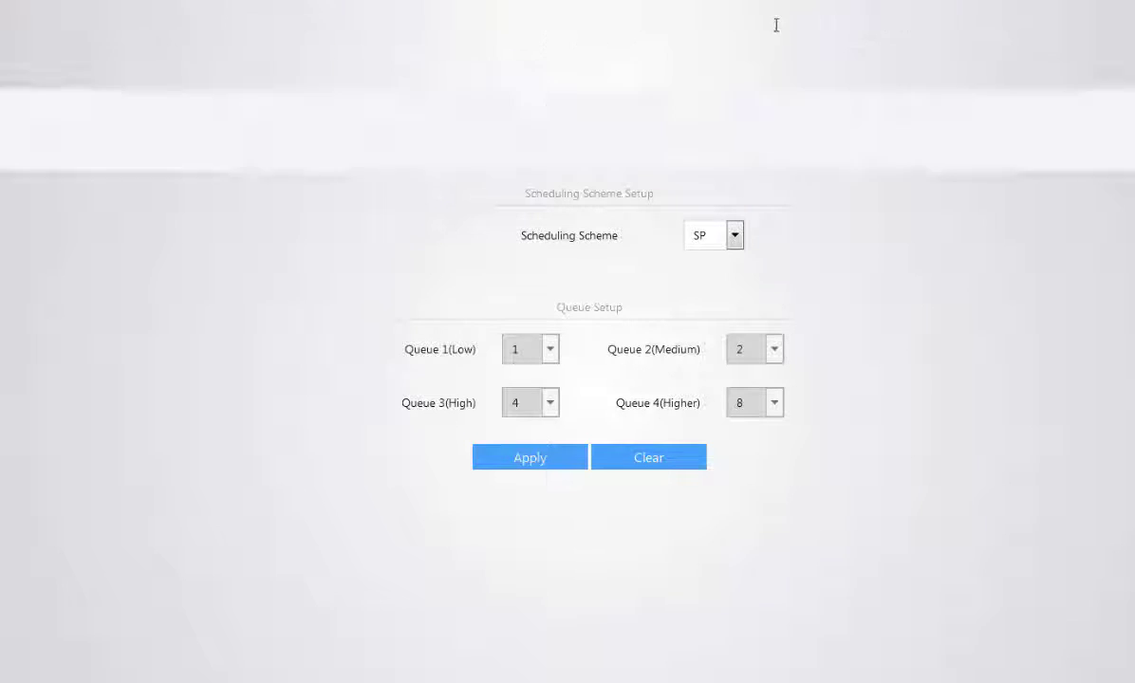
View the STP global settings, then the IGMP Snooping page with IGMP and MVR disabled
left_click(736, 112)
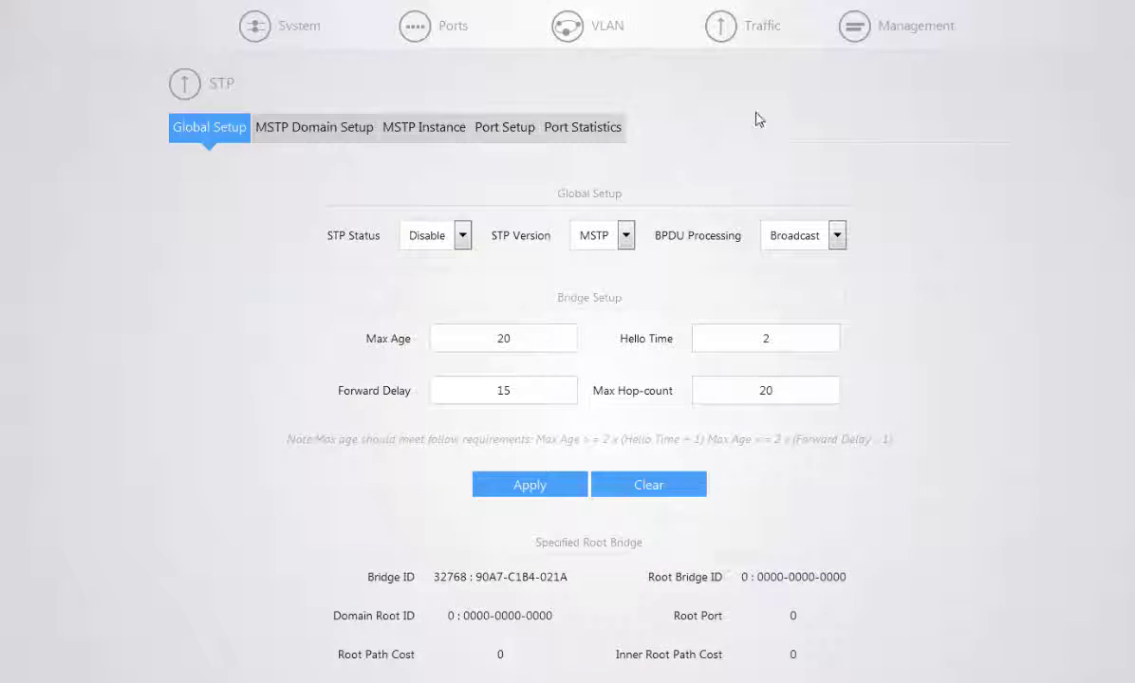
mouse_move(770, 30)
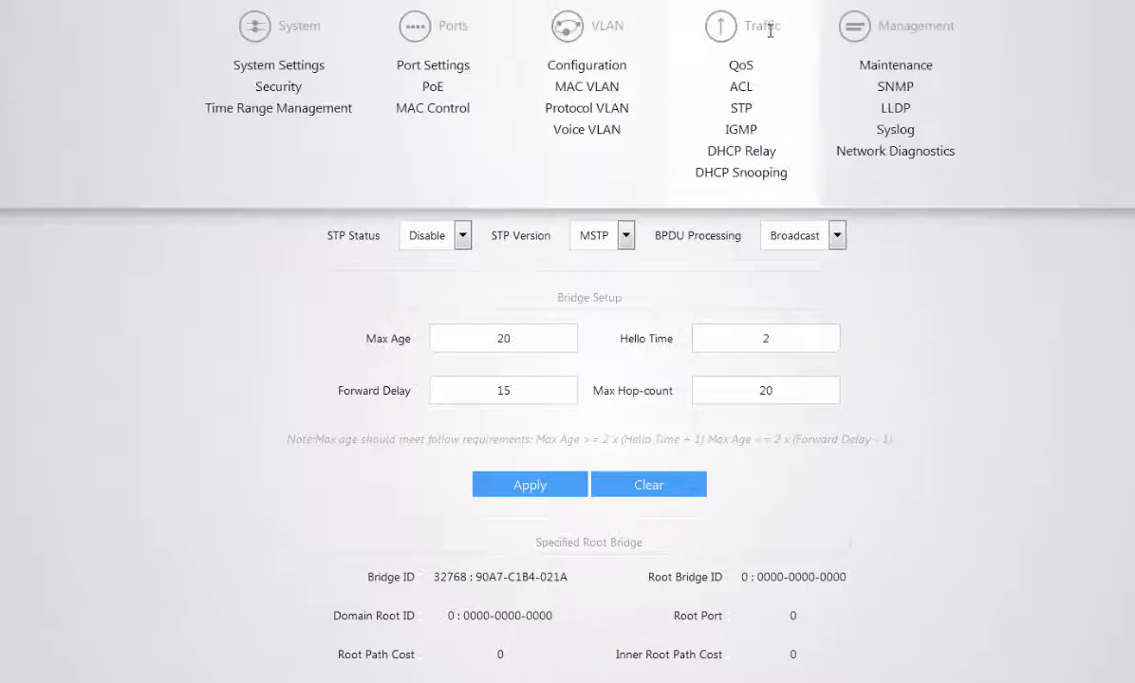
left_click(733, 133)
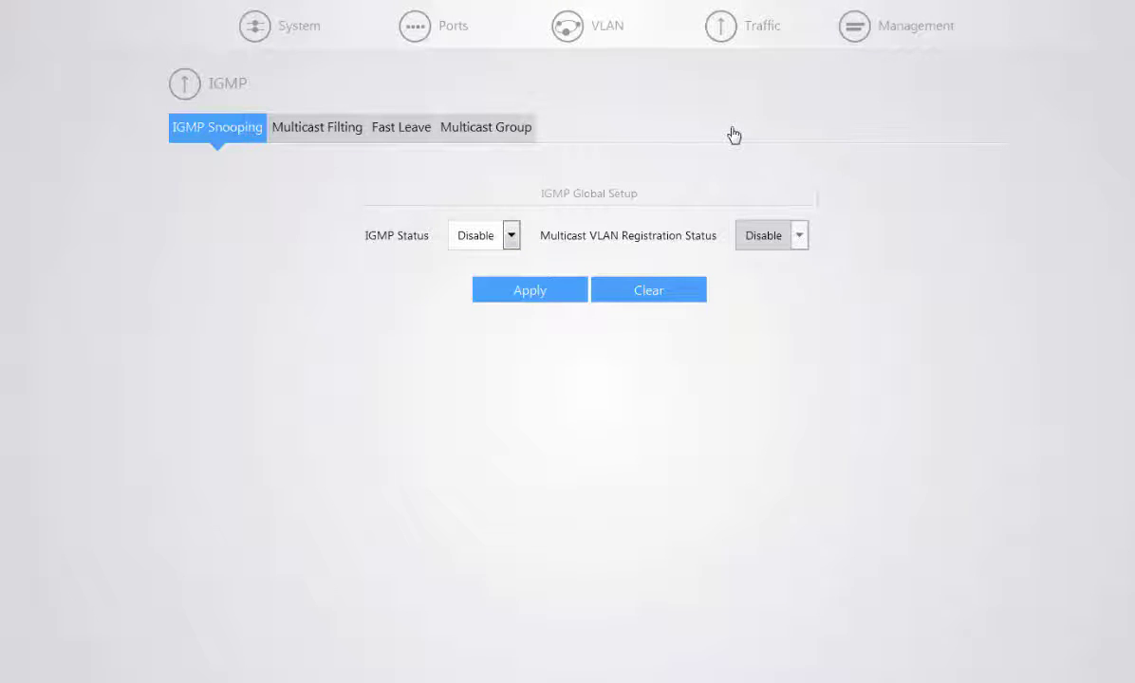
mouse_move(892, 42)
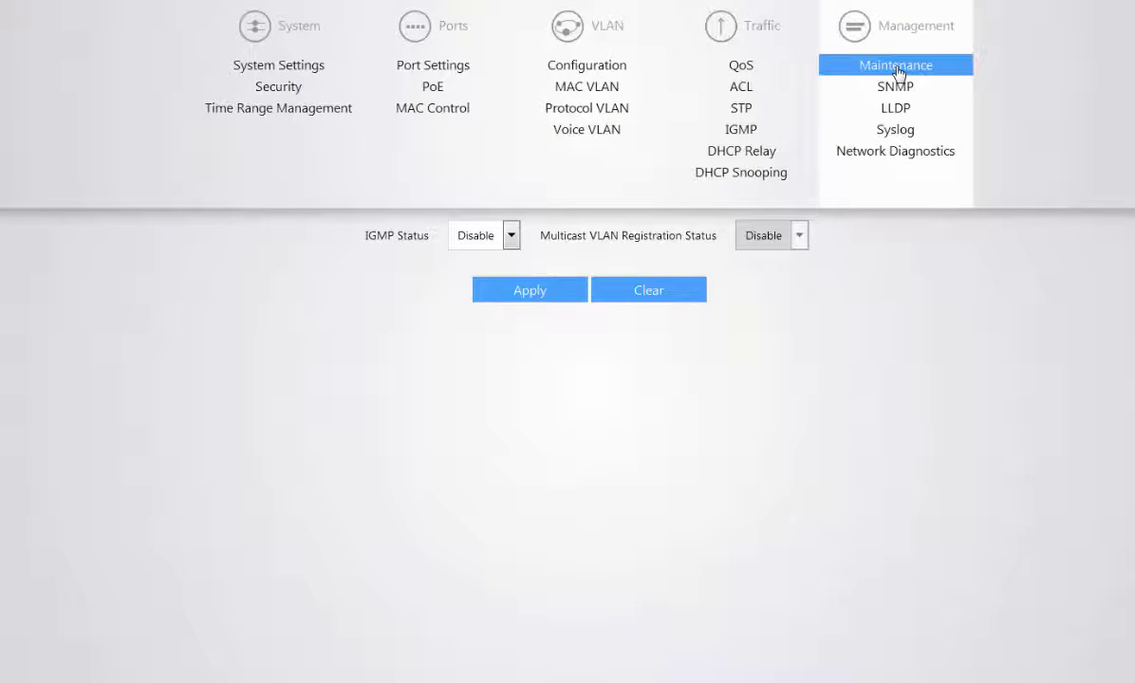
Open Maintenance and step through Firmware Update to the Factory Default reset section
left_click(897, 68)
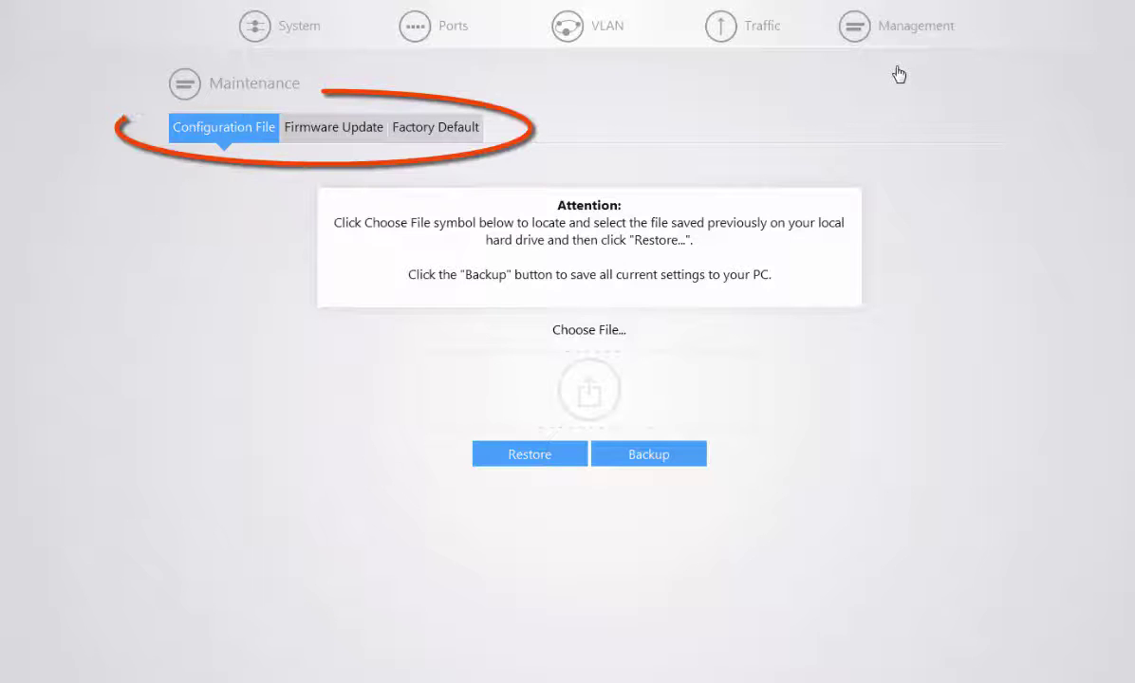
left_click(365, 131)
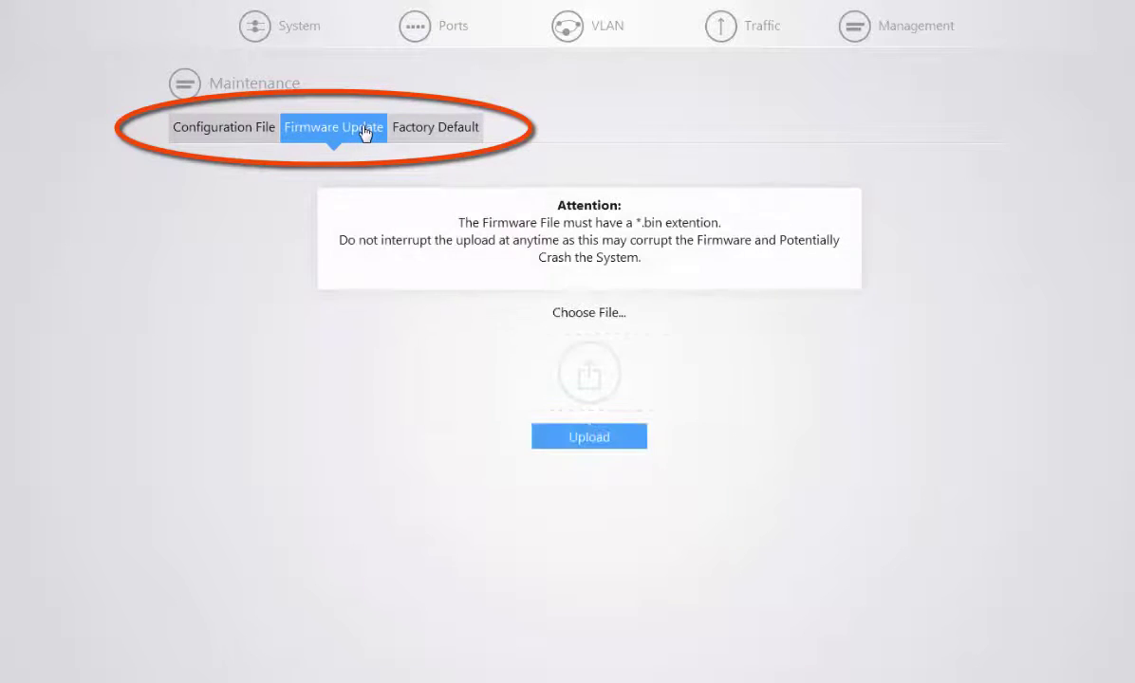
left_click(424, 133)
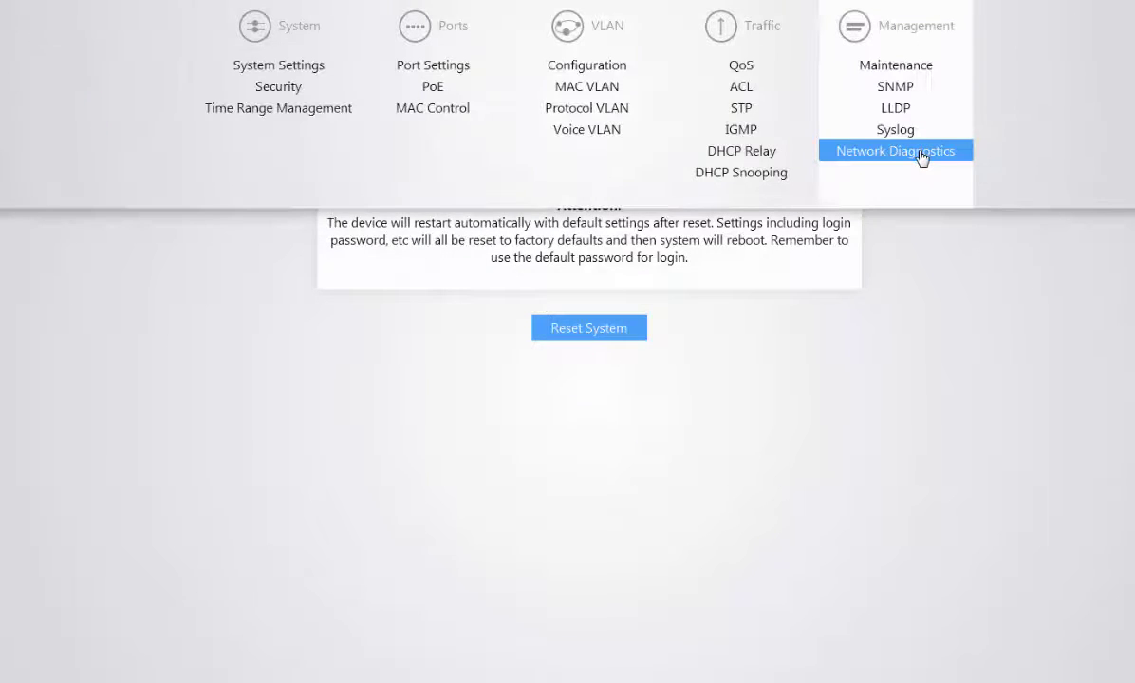
View Network Diagnostics, stepping from the cable check through Ping to the Trace Route form
left_click(919, 152)
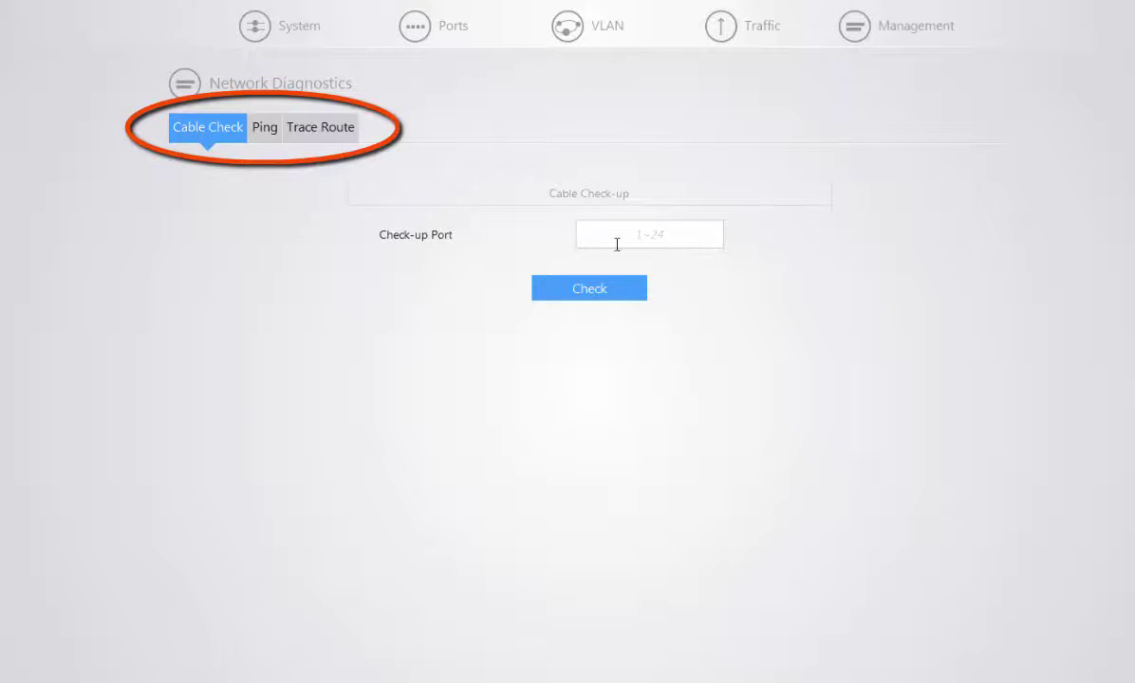
left_click(260, 136)
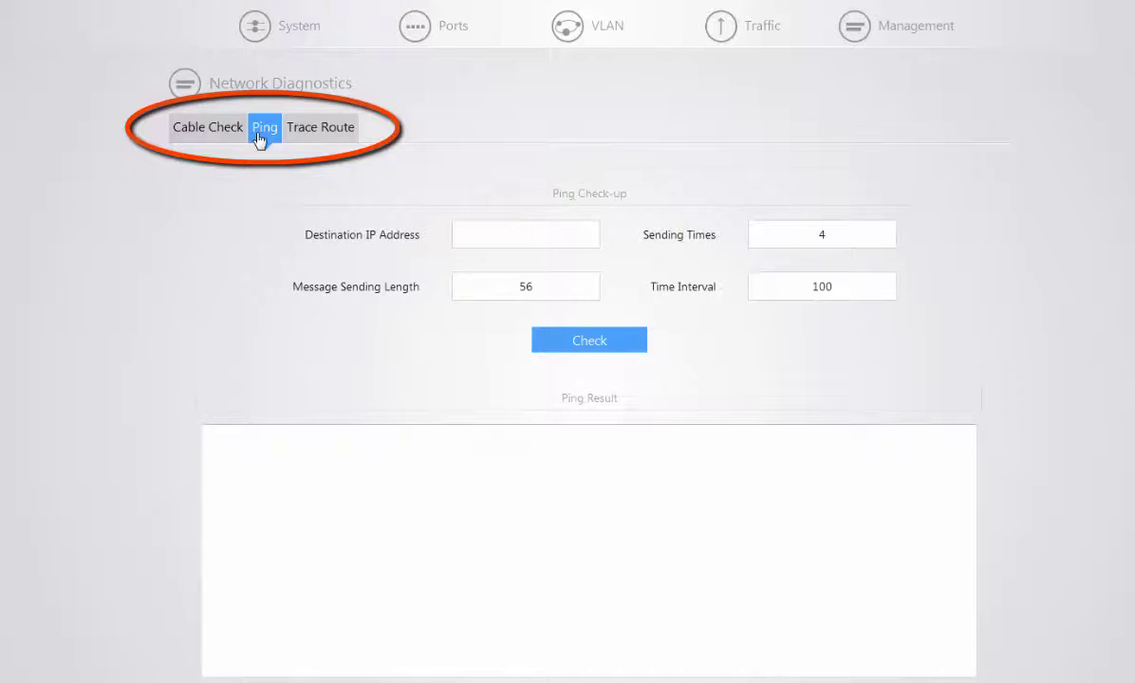
left_click(338, 133)
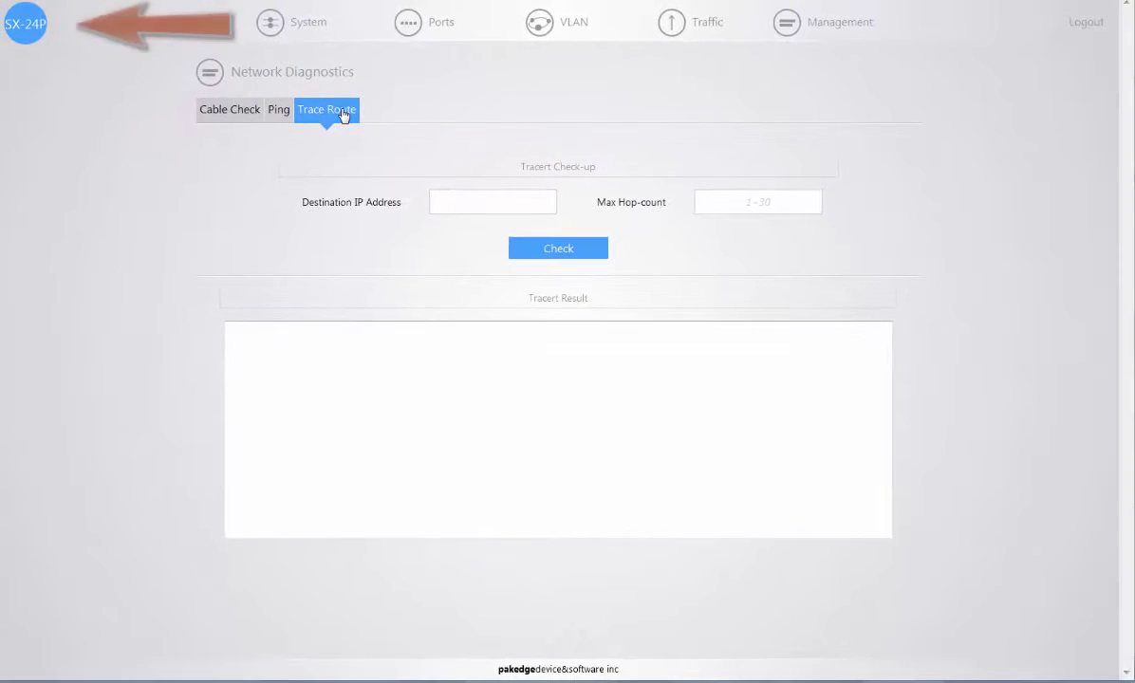
Return to the SX-24P home page via the logo at the top left
left_click(31, 33)
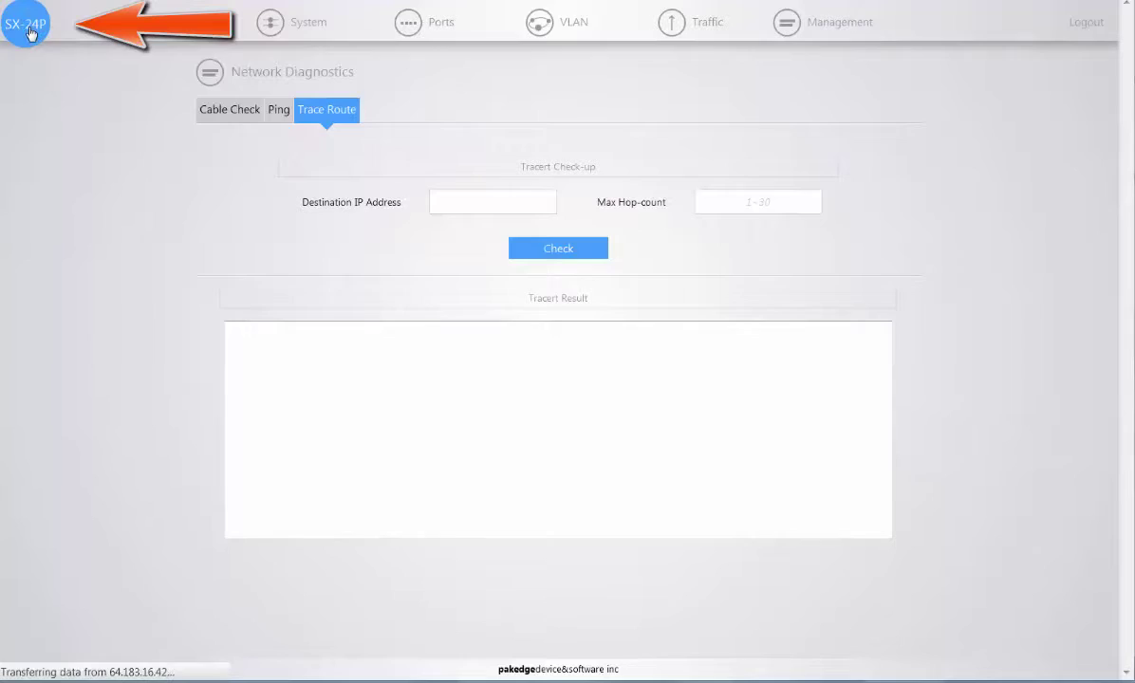